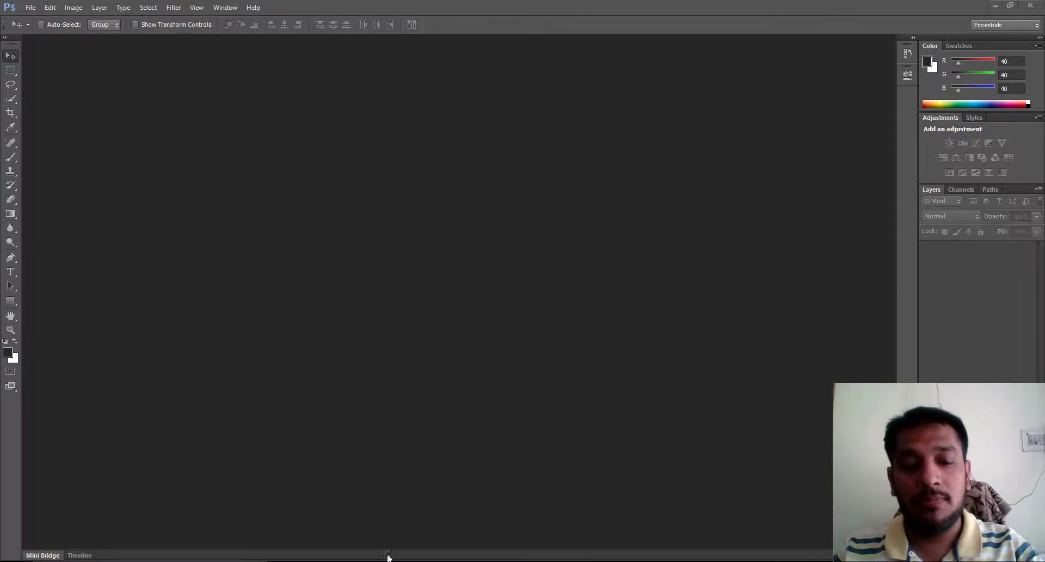
Open the Batten End Caps folder in File Explorer and enlarge its thumbnails
{"action": "left_click", "coordinate": [365, 537]}
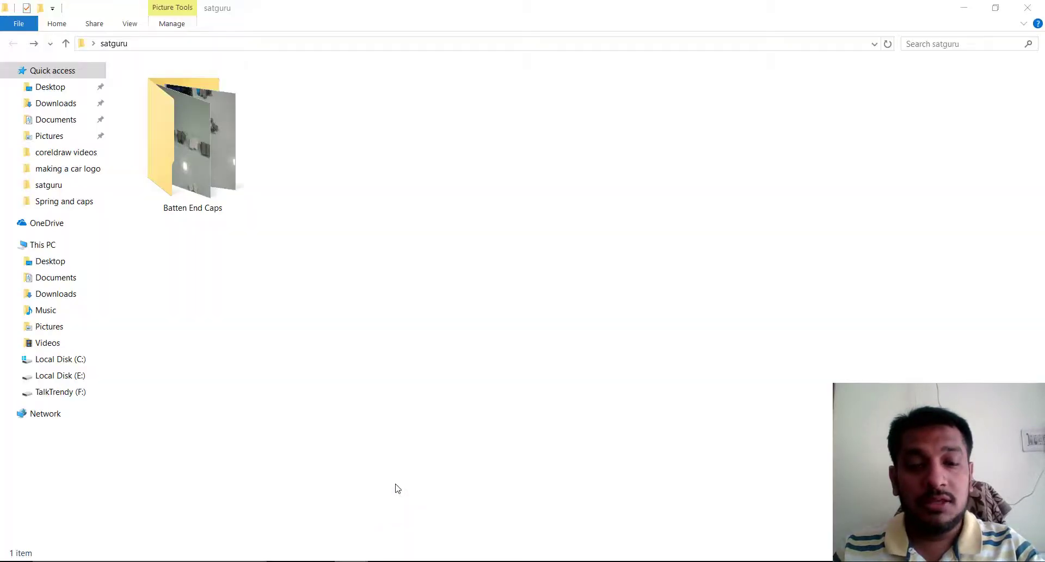
{"action": "double_click", "coordinate": [211, 141]}
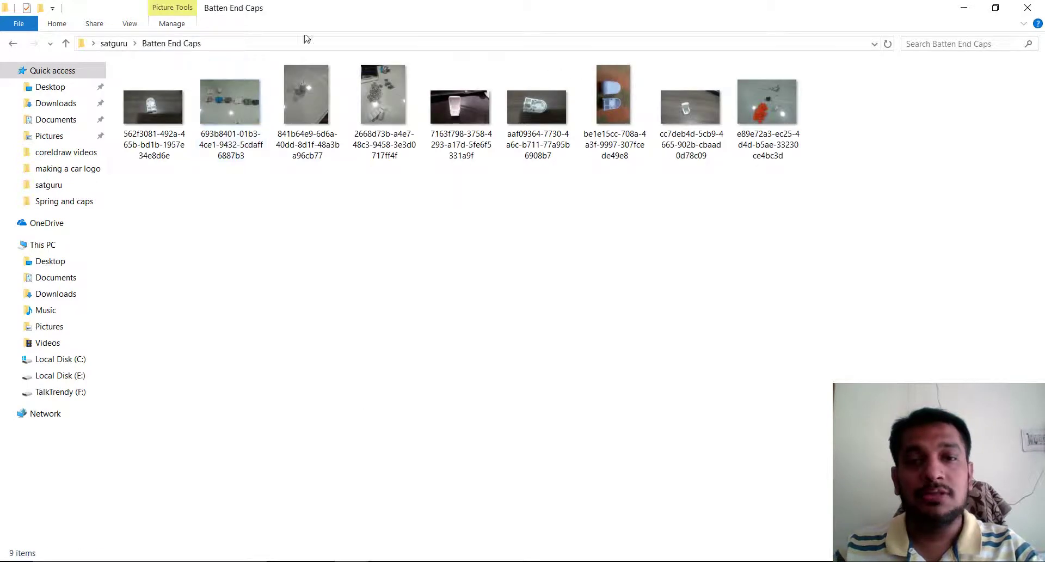
{"action": "scroll", "coordinate": [483, 357], "scroll_direction": "up", "scroll_amount": 1, "text": "ctrl"}
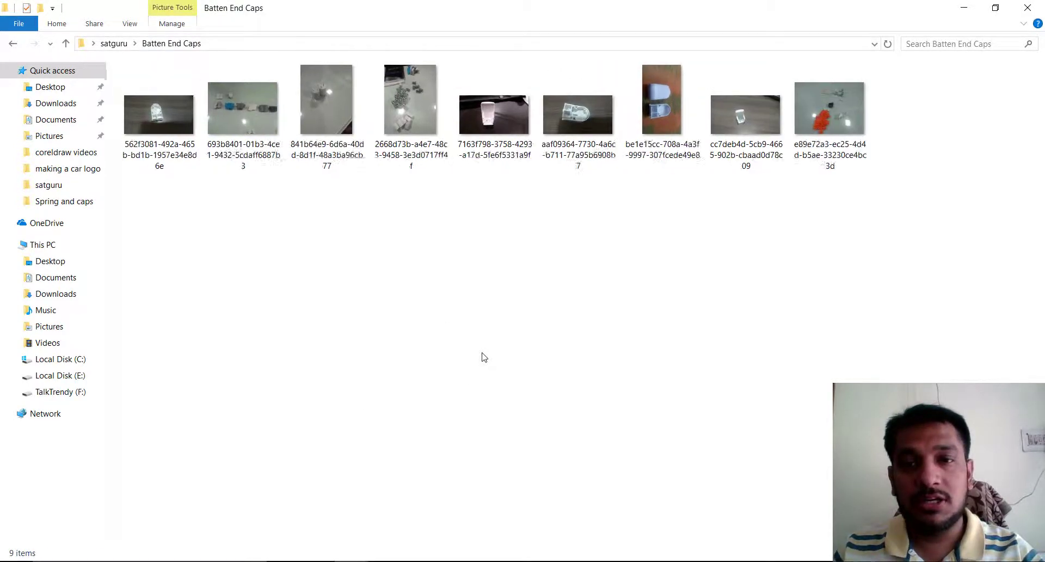
{"action": "scroll", "coordinate": [481, 358], "scroll_direction": "up", "scroll_amount": 1, "text": "ctrl"}
{"action": "scroll", "coordinate": [480, 359], "scroll_direction": "up", "scroll_amount": 1, "text": "ctrl"}
{"action": "scroll", "coordinate": [479, 359], "scroll_direction": "up", "scroll_amount": 1, "text": "ctrl"}
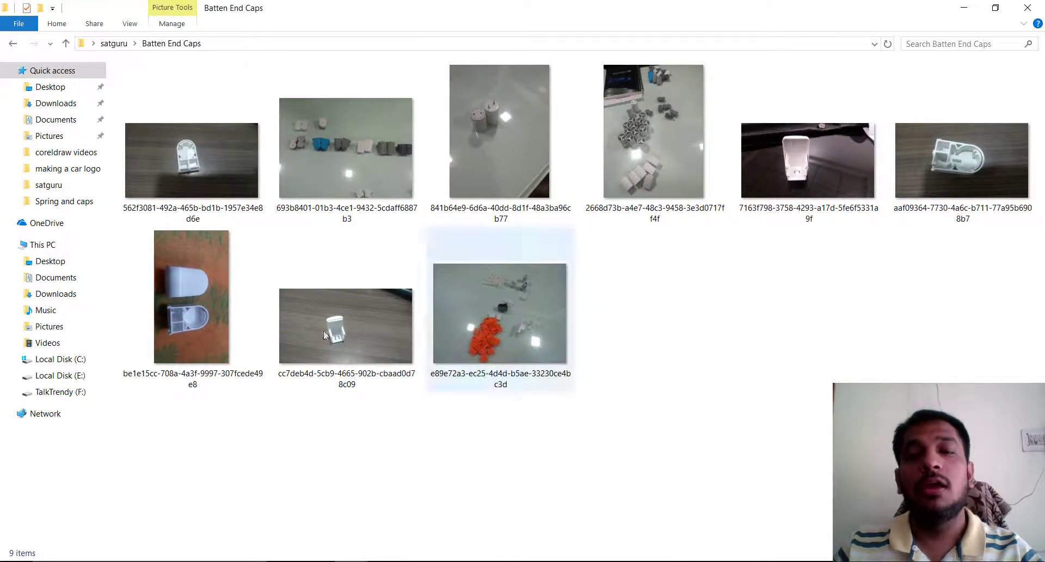
Select all nine end-cap photos and drop them onto Photoshop, triggering the JPEG marker error
{"action": "left_click", "coordinate": [183, 149]}
{"action": "left_click_drag", "start_coordinate": [167, 460], "coordinate": [1016, 150]}
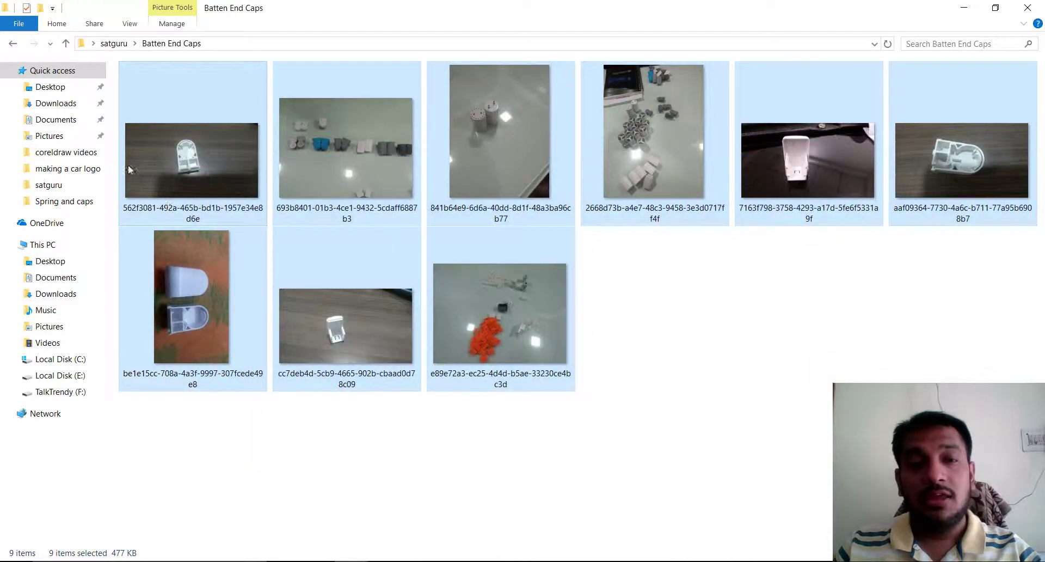
{"action": "mouse_move", "coordinate": [190, 163]}
{"action": "left_mouse_down"}
{"action": "mouse_move", "coordinate": [448, 547]}
{"action": "mouse_move", "coordinate": [502, 364]}
{"action": "left_mouse_up"}
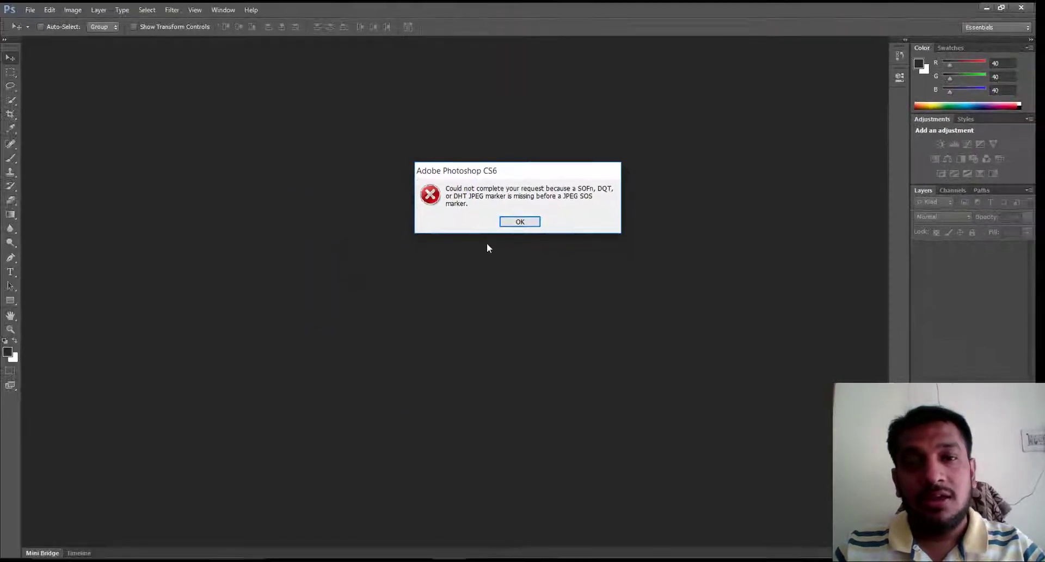
Dismiss the missing JPEG marker error and bring up the Batten End Caps folder windows
{"action": "left_click", "coordinate": [520, 221]}
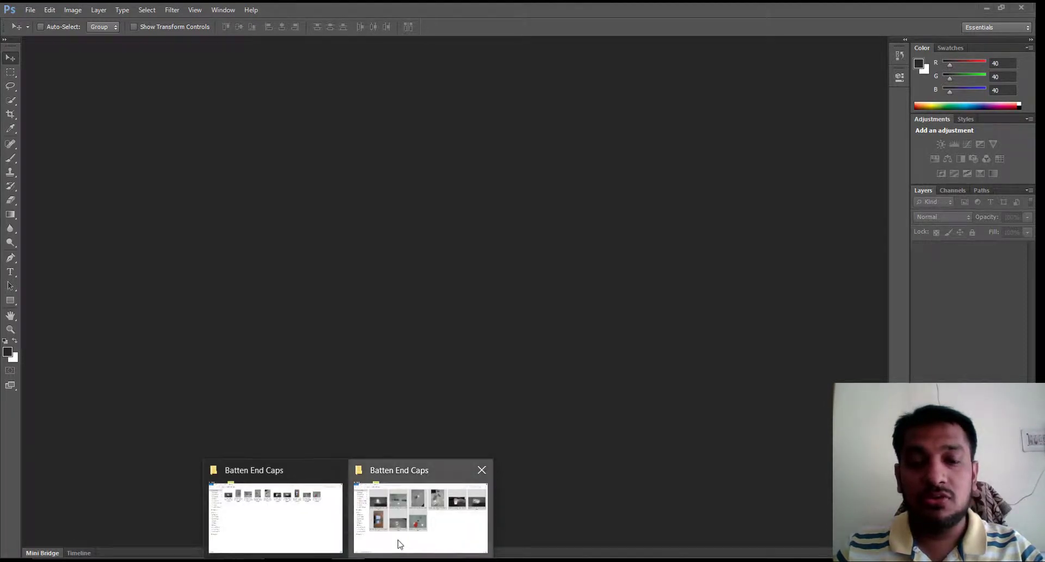
{"action": "left_click", "coordinate": [399, 543]}
Return to the Batten End Caps folder and drag the first photo into CorelDRAW X7
{"action": "left_click", "coordinate": [563, 422]}
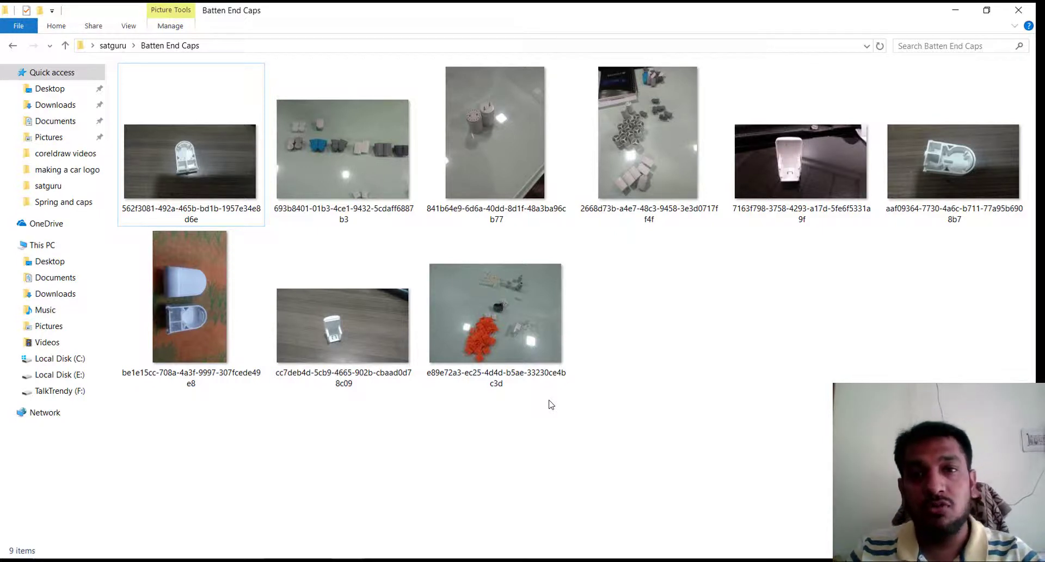
{"action": "left_click", "coordinate": [166, 147]}
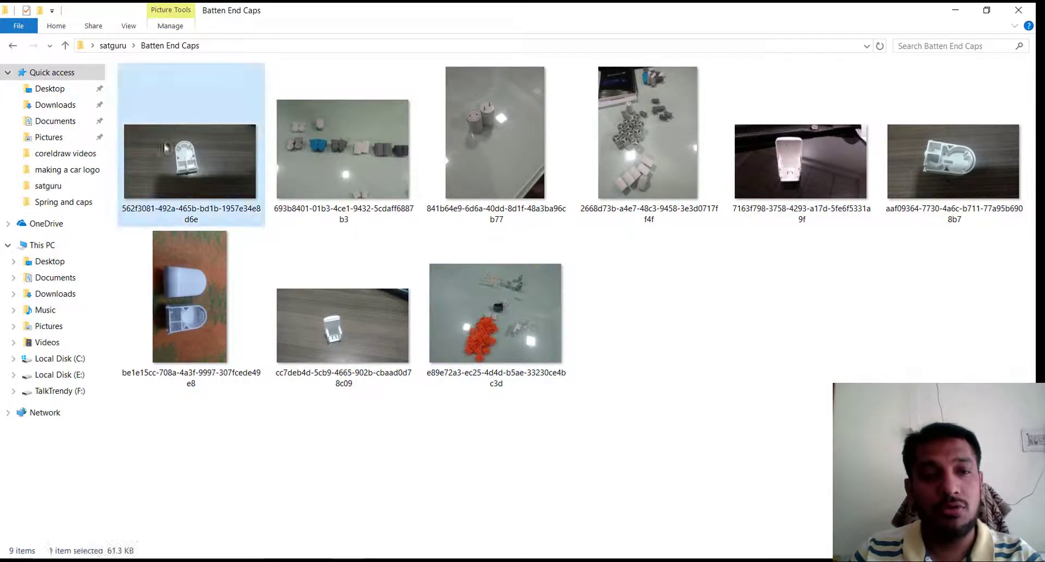
{"action": "left_click_drag", "start_coordinate": [191, 169], "coordinate": [554, 288]}
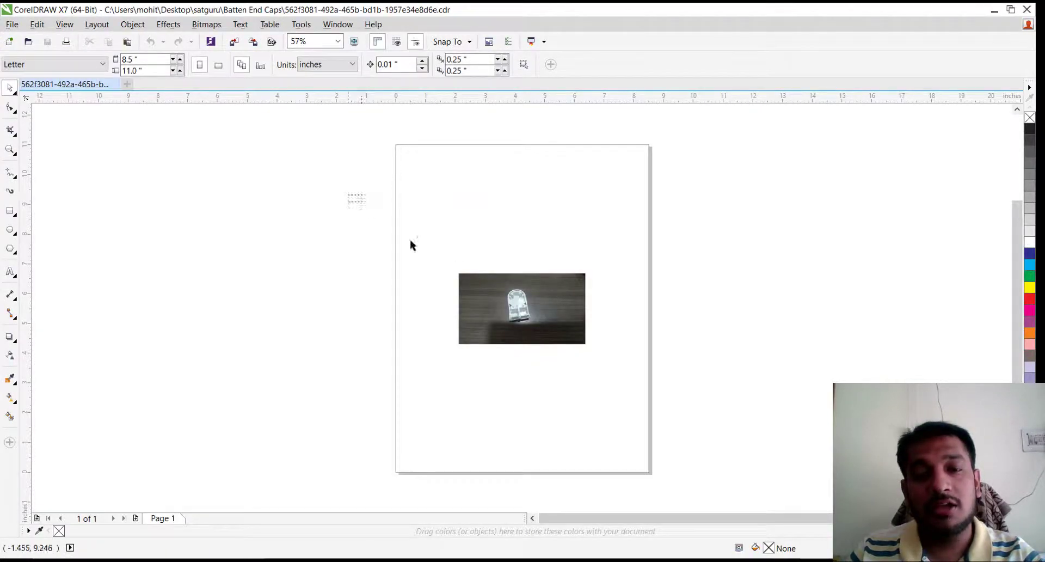
Check the end-cap bitmap on the CorelDRAW Letter page, then go back to the folder
{"action": "left_click", "coordinate": [490, 300]}
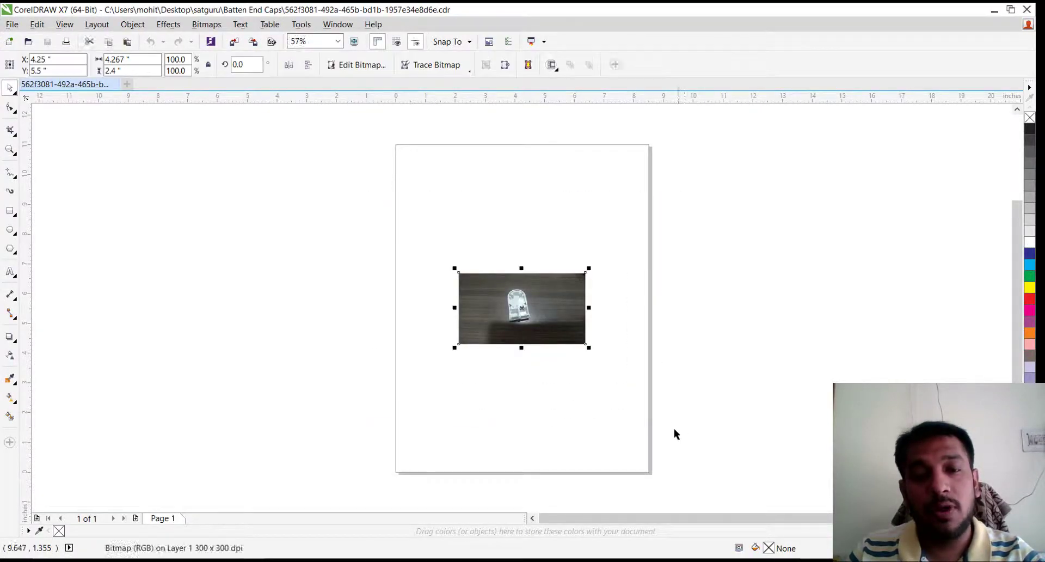
{"action": "left_click", "coordinate": [649, 400]}
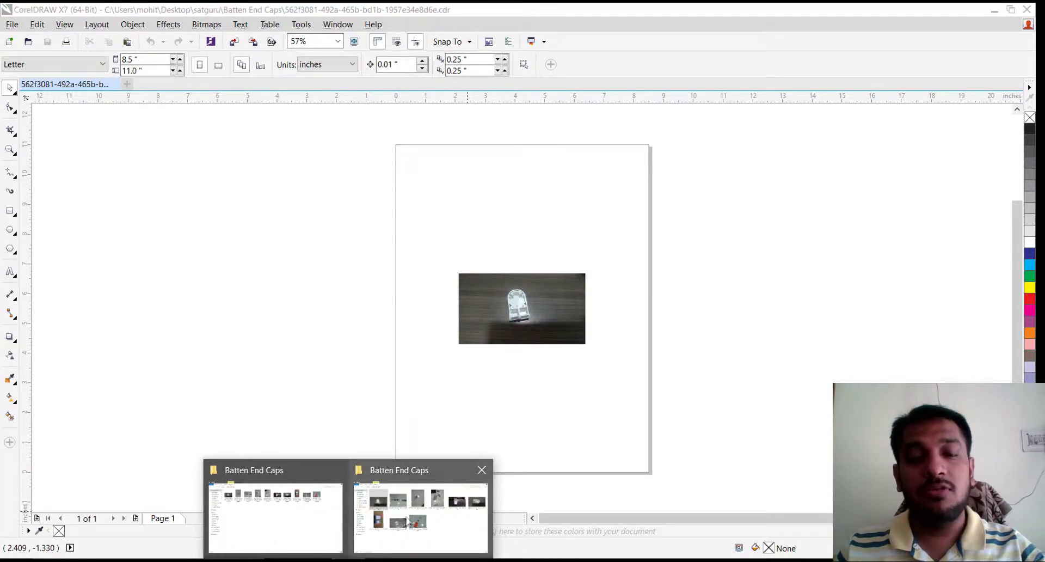
{"action": "left_click", "coordinate": [403, 521]}
Clear the selection and open 562f3081-492a-465b-bd1b-1957e34e8d6e.jpg in the Photos viewer
{"action": "left_click", "coordinate": [381, 443]}
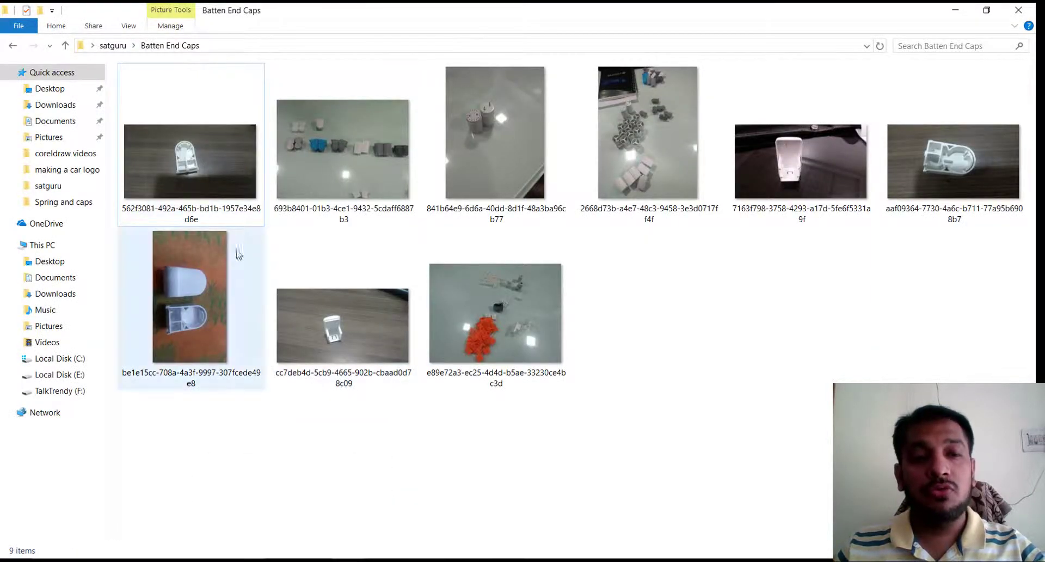
{"action": "mouse_move", "coordinate": [189, 168]}
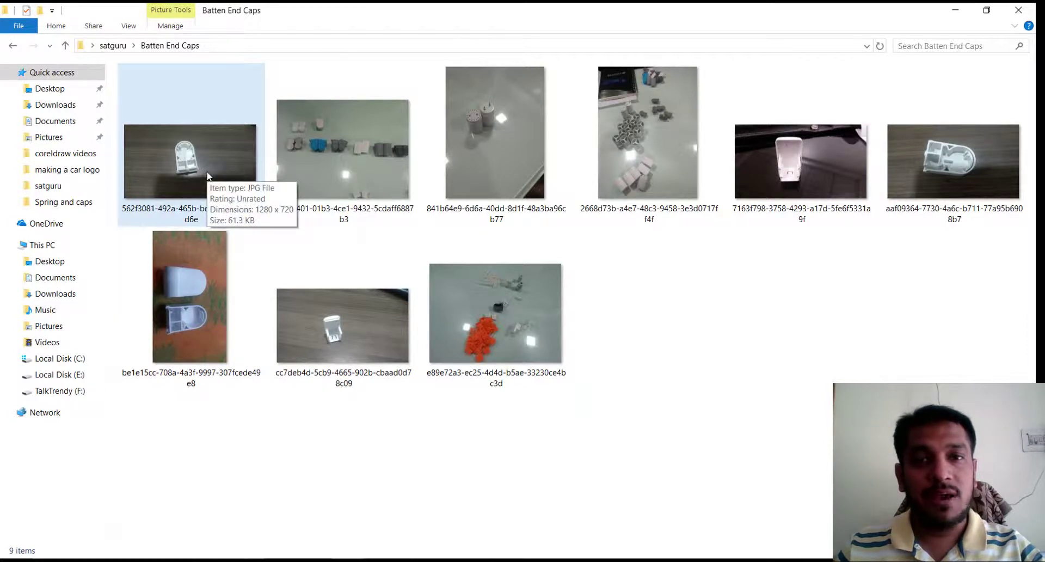
{"action": "double_click", "coordinate": [207, 172]}
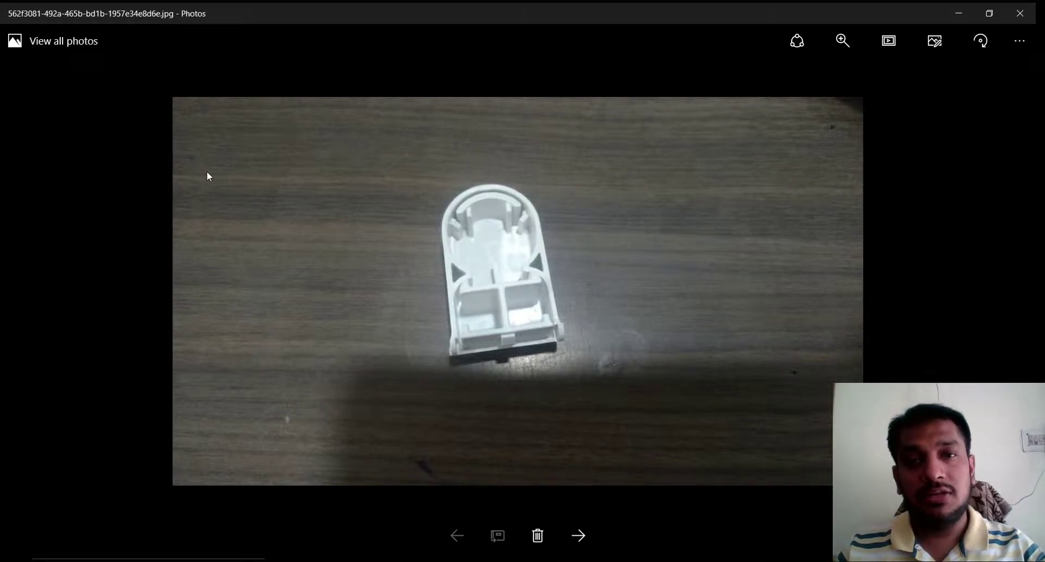
Open the first end-cap photo in the Photos editor showing the Enhance filters
{"action": "key", "text": "ctrl+e"}
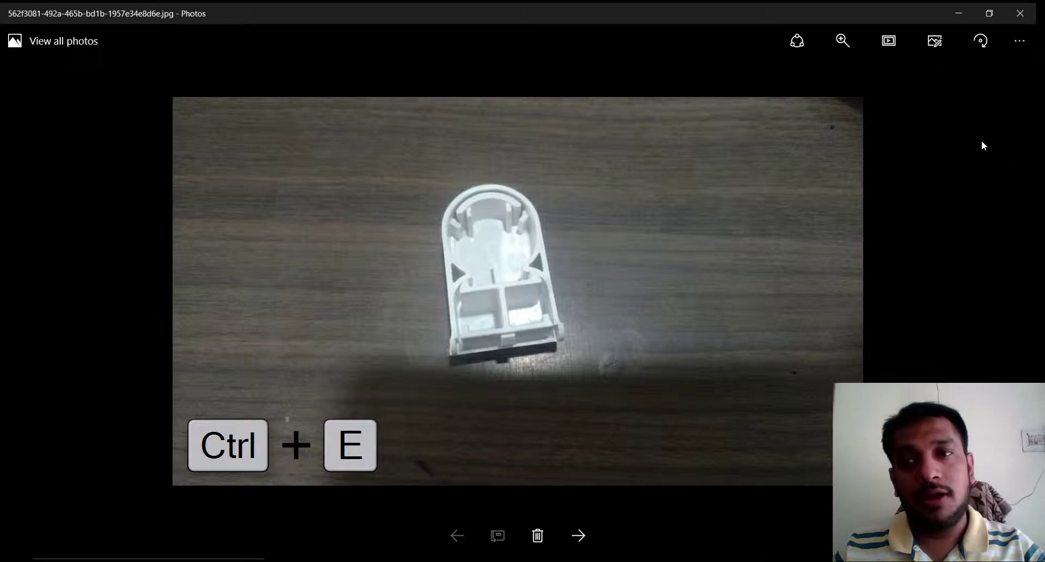
{"action": "left_click", "coordinate": [937, 44]}
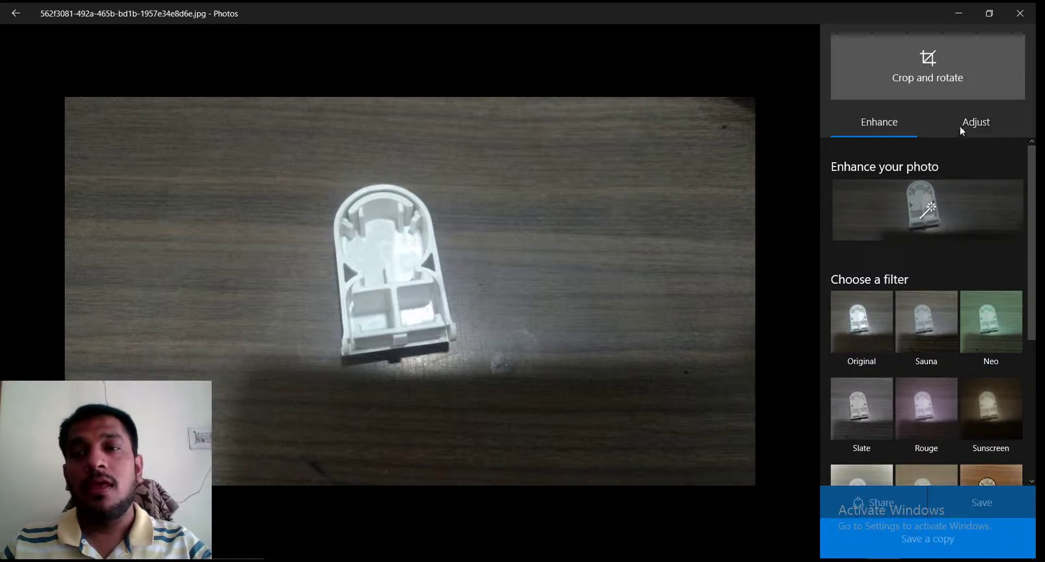
Crop and rotate the end-cap photo, confirm the edit, and save it over the original
{"action": "left_click", "coordinate": [917, 71]}
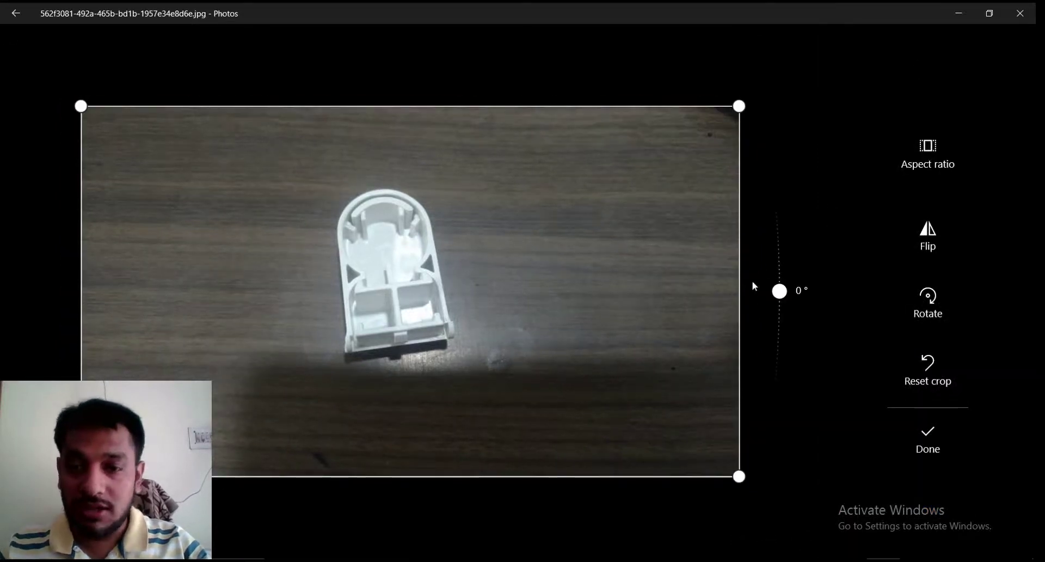
{"action": "left_click_drag", "start_coordinate": [739, 275], "coordinate": [739, 275]}
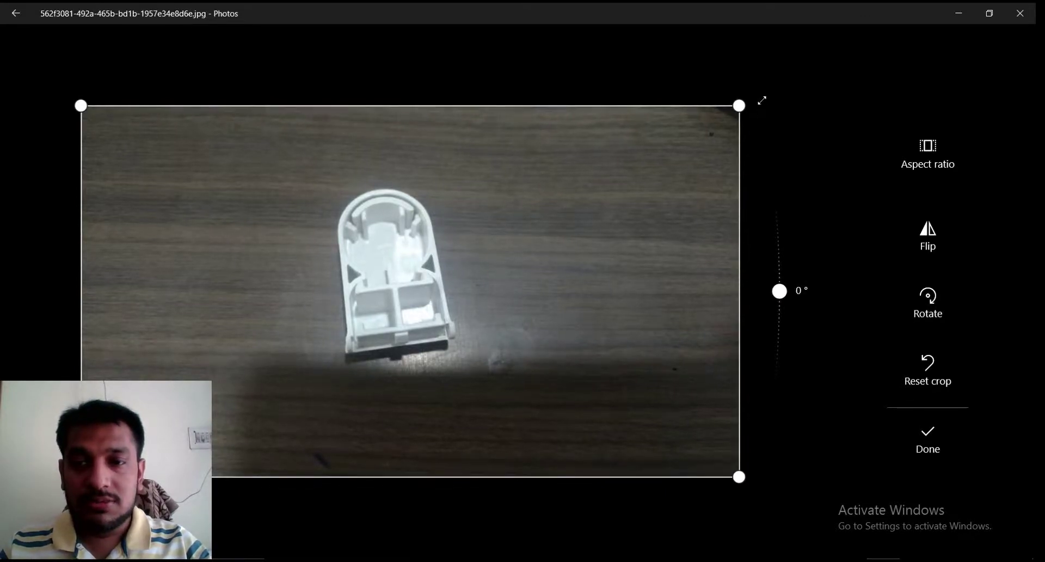
{"action": "left_click", "coordinate": [937, 444]}
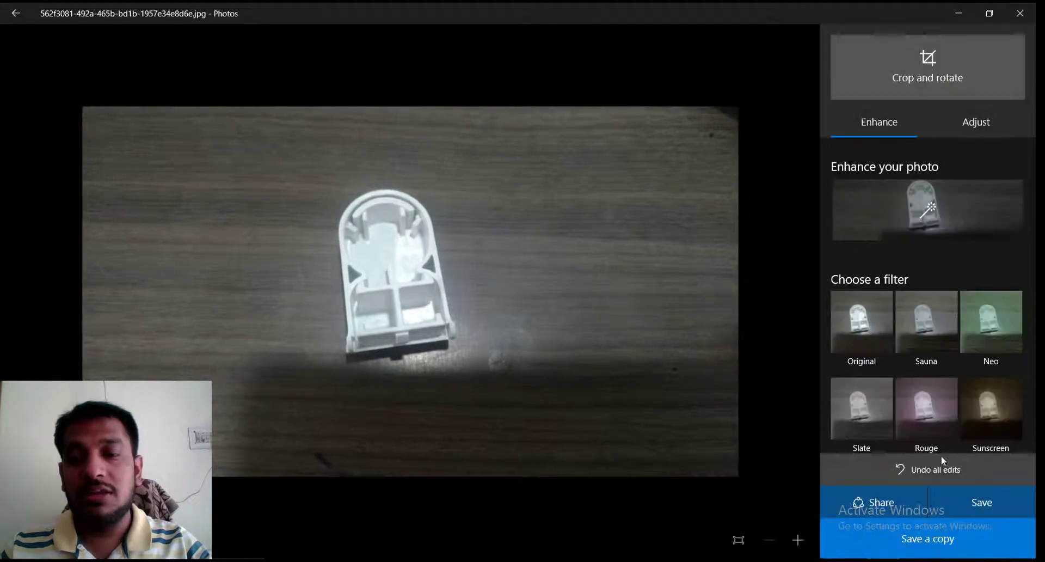
{"action": "left_click", "coordinate": [991, 501]}
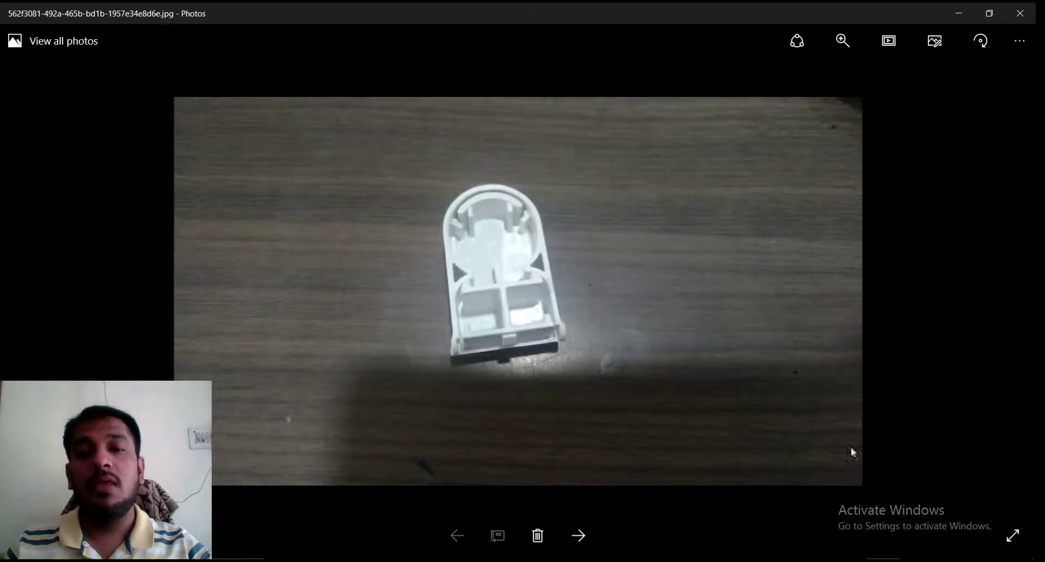
Close Photos, open the re-saved first photo in Photoshop without error, then close it
{"action": "left_click", "coordinate": [1022, 24]}
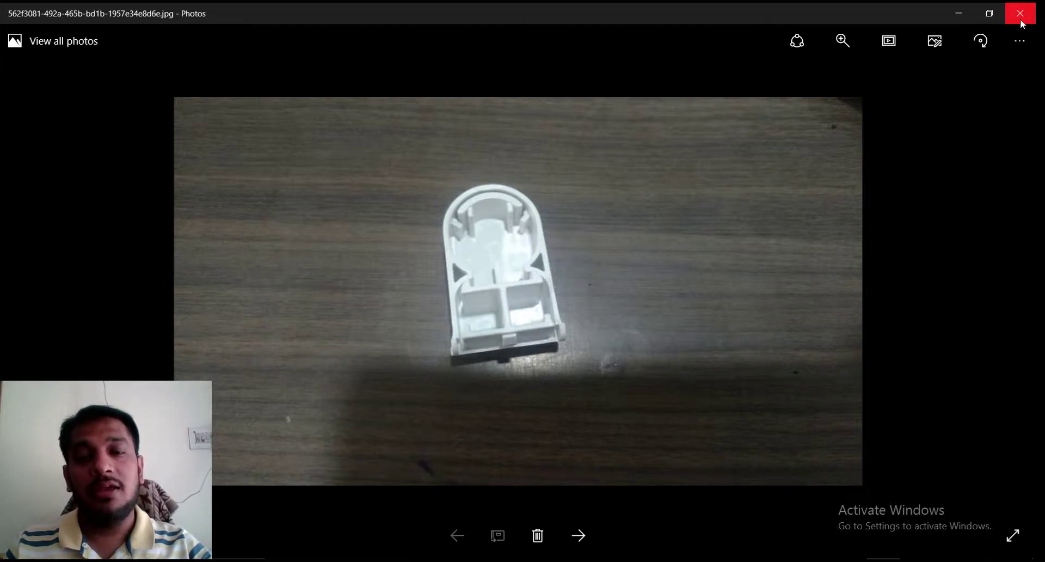
{"action": "mouse_move", "coordinate": [251, 162]}
{"action": "left_mouse_down"}
{"action": "mouse_move", "coordinate": [450, 531]}
{"action": "mouse_move", "coordinate": [551, 28]}
{"action": "left_mouse_up"}
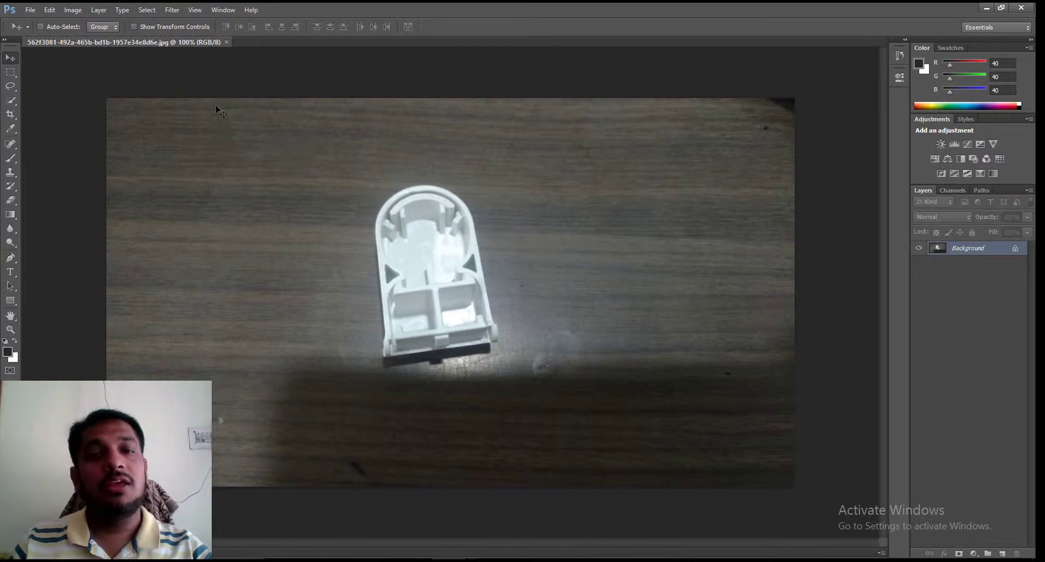
{"action": "left_click", "coordinate": [226, 41]}
Try the unedited second photo in Photoshop, dismiss the JPEG marker error, and return to the folder
{"action": "key", "text": "alt+Tab"}
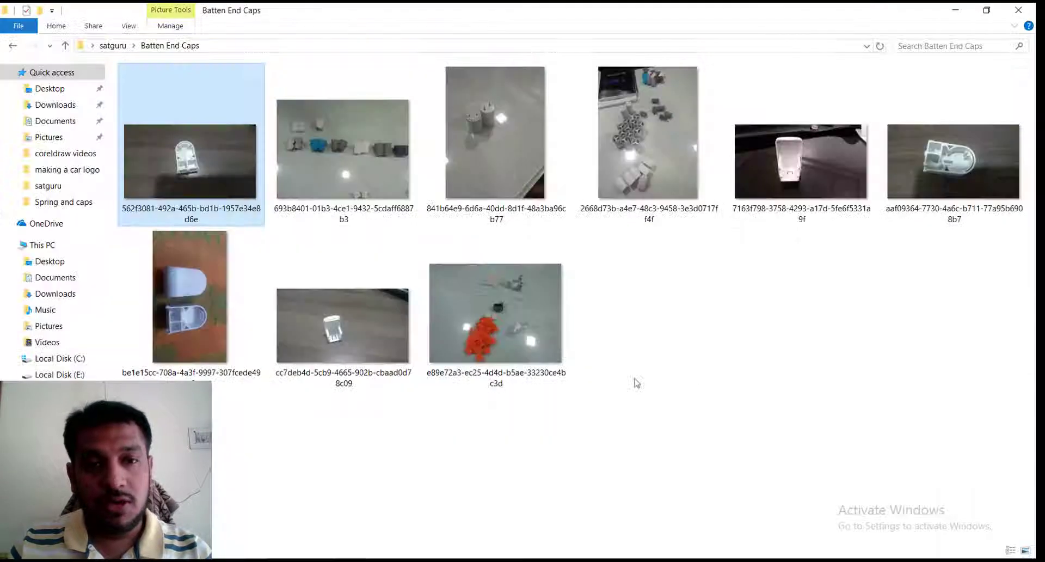
{"action": "left_click", "coordinate": [335, 170]}
{"action": "left_click_drag", "start_coordinate": [335, 170], "coordinate": [608, 27]}
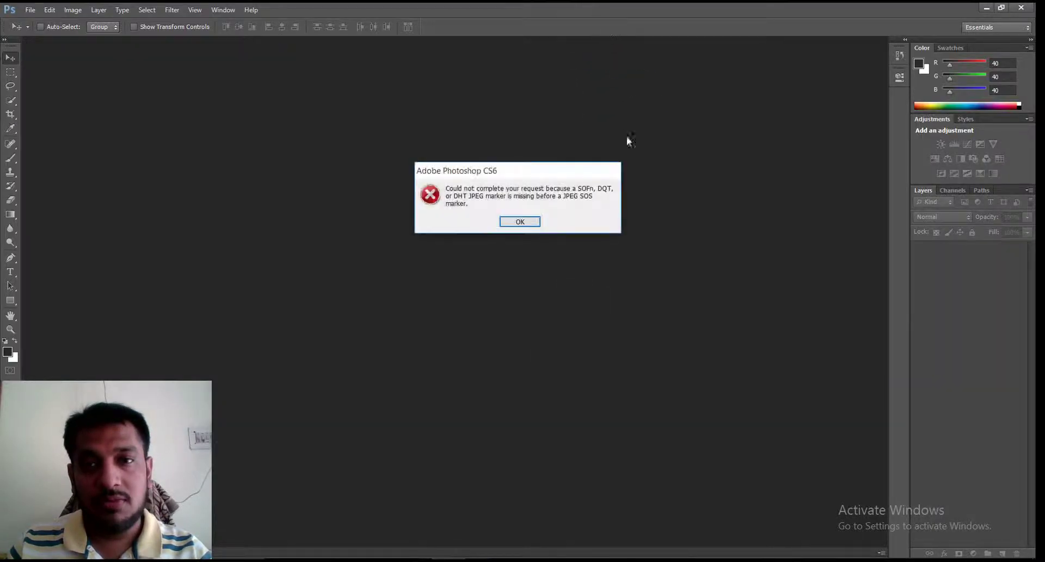
{"action": "left_click", "coordinate": [524, 224]}
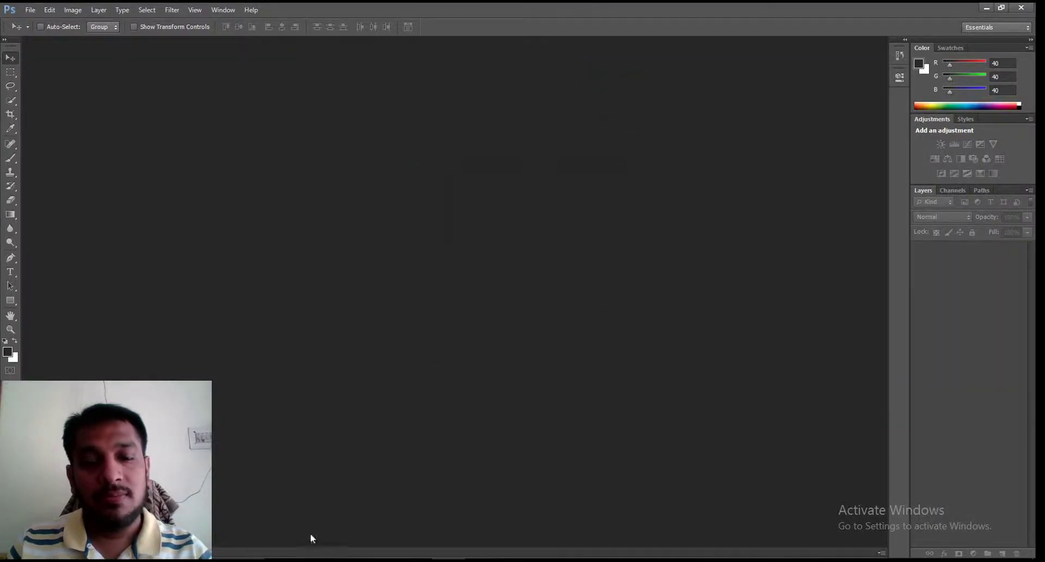
{"action": "left_click", "coordinate": [416, 509]}
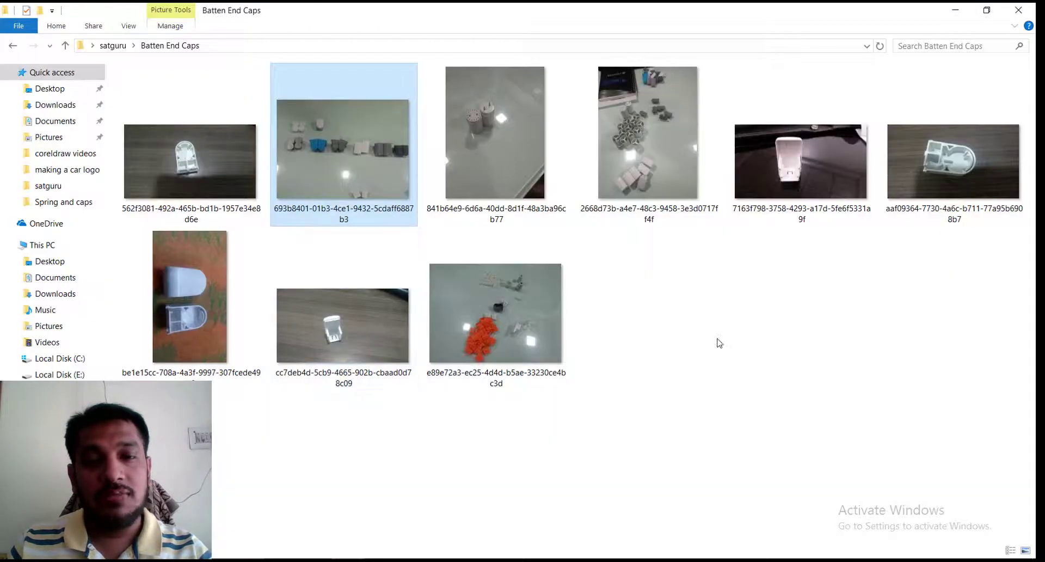
Open the second photo in Photos, crop off its empty bottom, save, and close Photos
{"action": "double_click", "coordinate": [369, 173]}
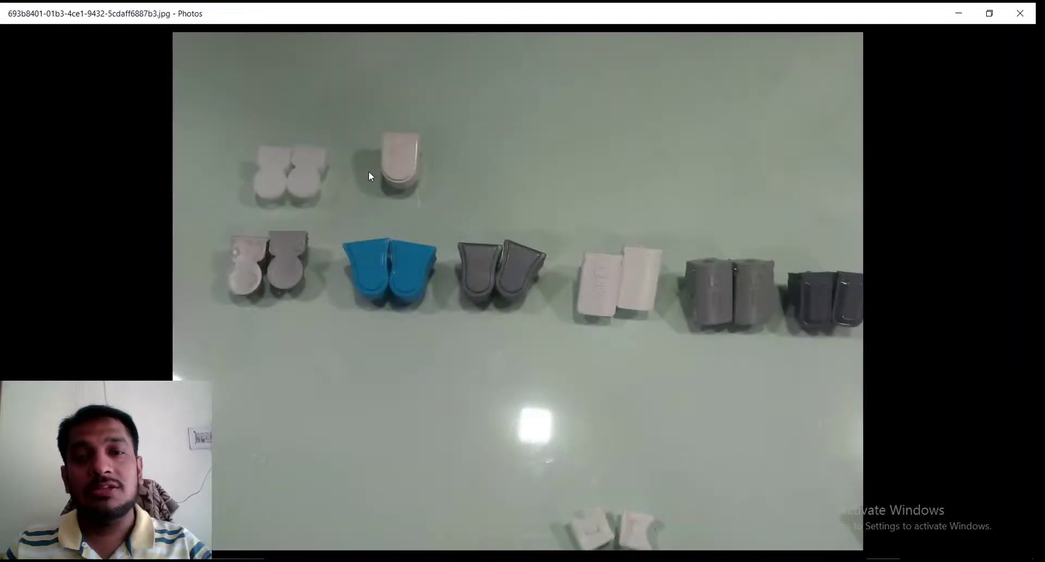
{"action": "key", "text": "ctrl+e"}
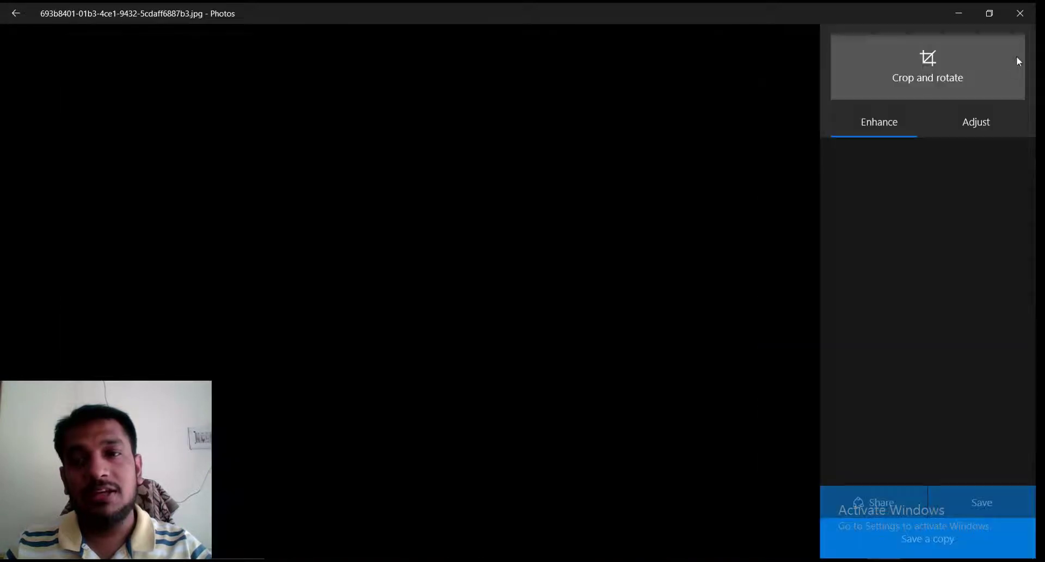
{"action": "left_click", "coordinate": [980, 62]}
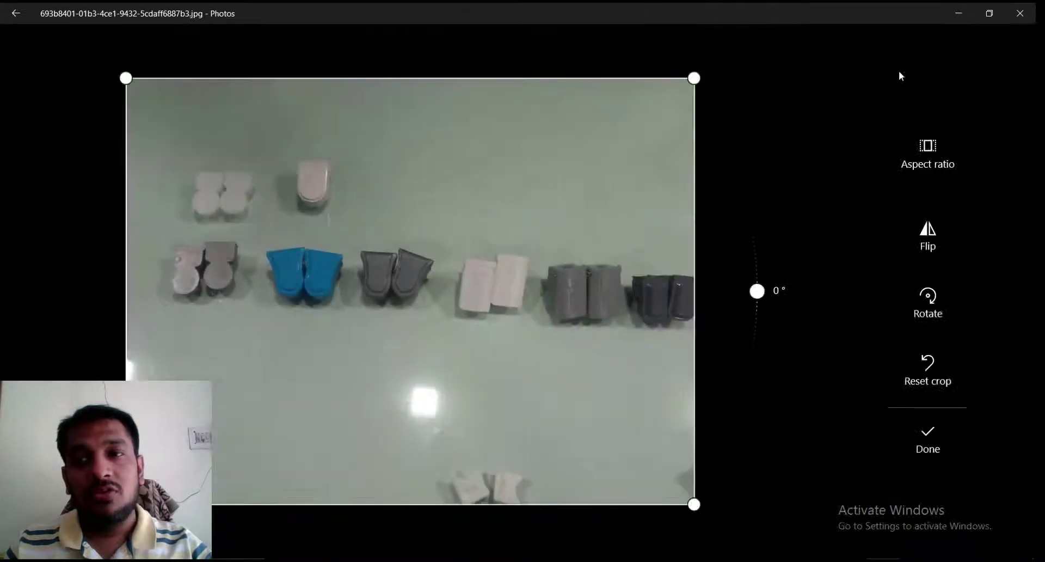
{"action": "left_click", "coordinate": [490, 81]}
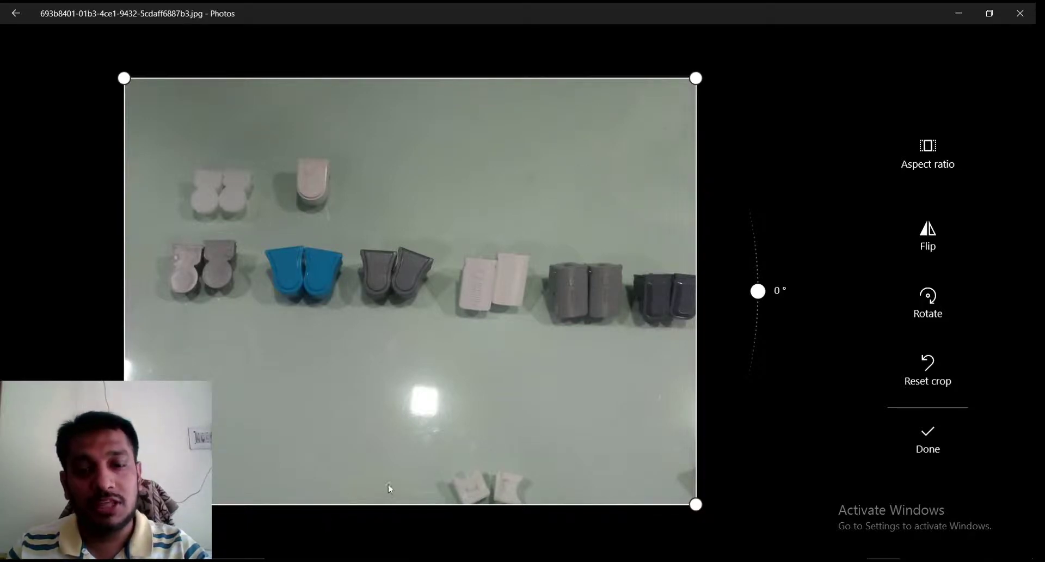
{"action": "left_click_drag", "start_coordinate": [384, 502], "coordinate": [395, 368]}
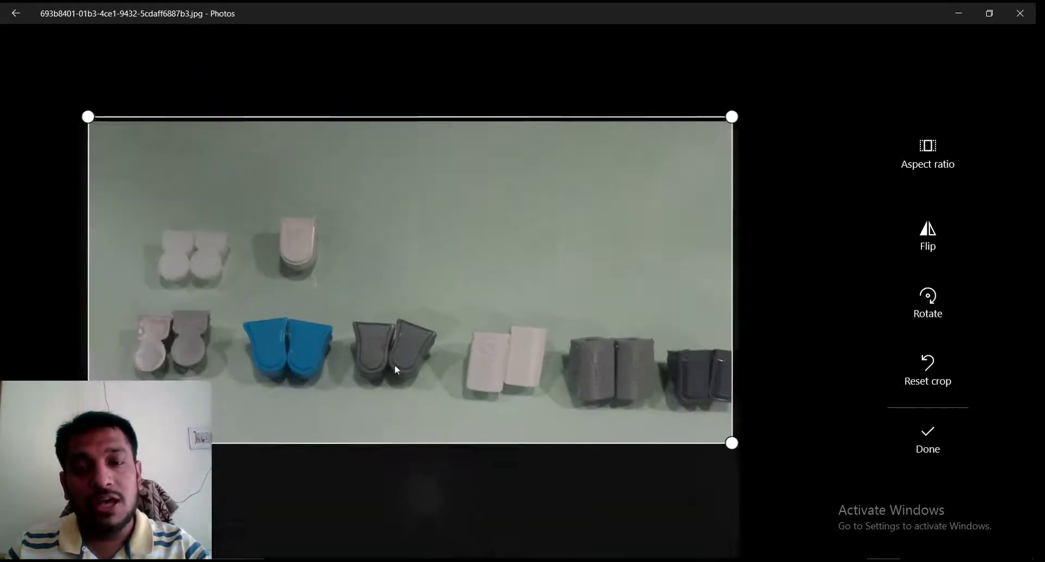
{"action": "left_click", "coordinate": [928, 442]}
{"action": "left_click", "coordinate": [996, 508]}
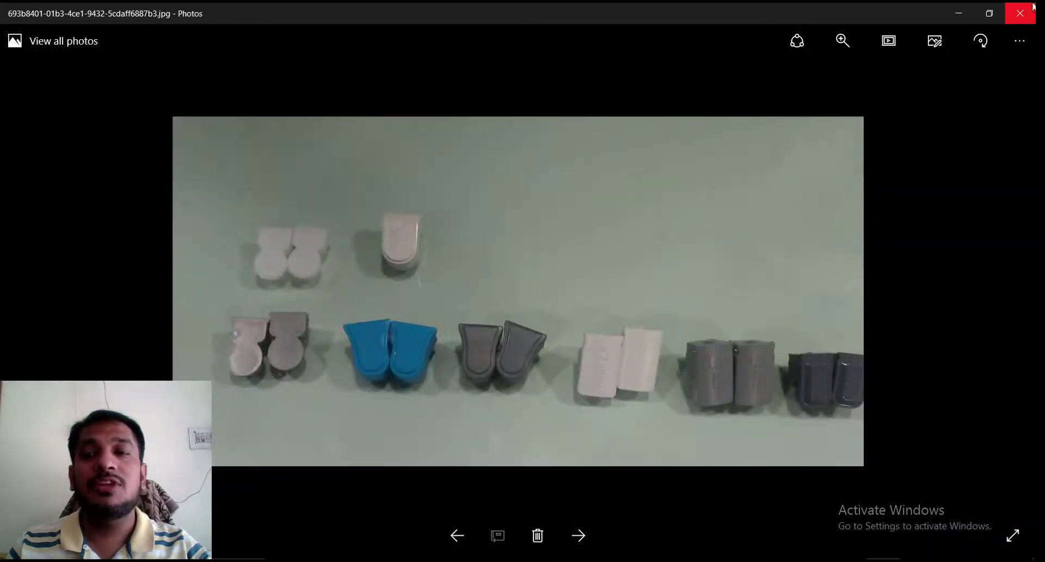
{"action": "left_click", "coordinate": [1018, 14]}
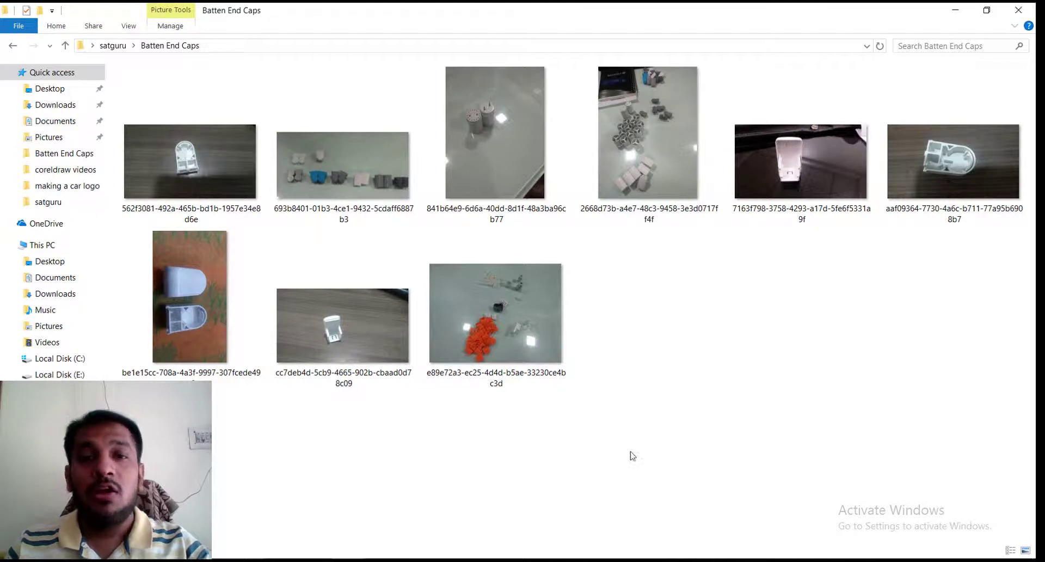
Open the re-saved second end-cap photo in Photoshop, then close it and return to the Batten End Caps folder
{"action": "left_click_drag", "start_coordinate": [399, 166], "coordinate": [525, 421]}
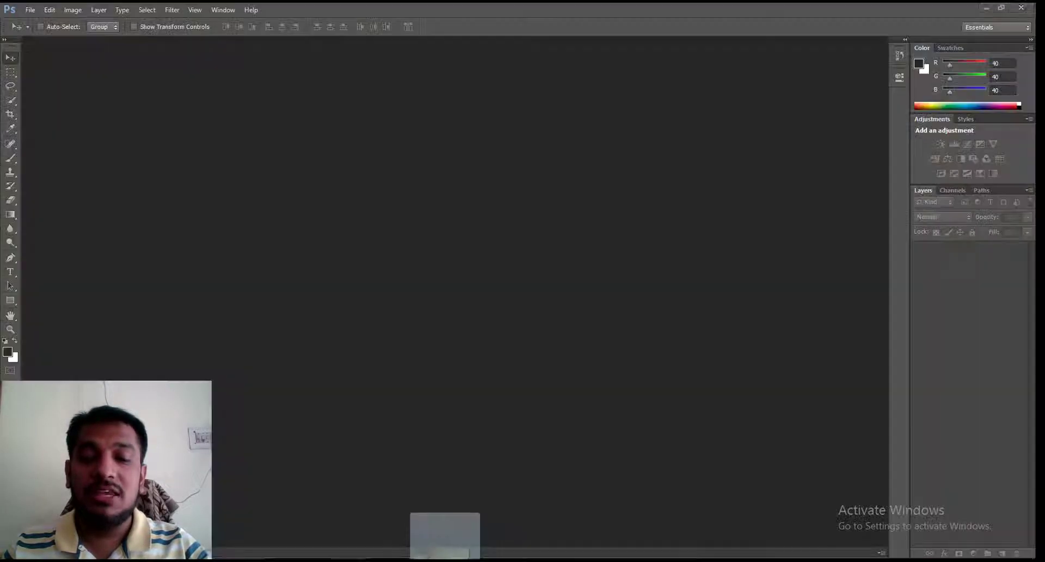
{"action": "left_click_drag", "start_coordinate": [526, 420], "coordinate": [606, 23]}
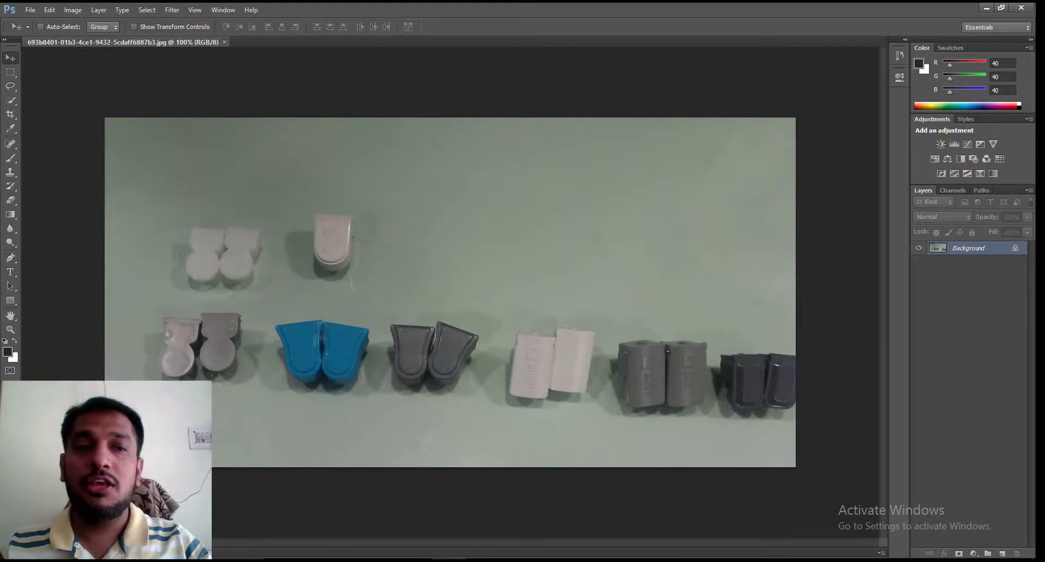
{"action": "left_click", "coordinate": [225, 42]}
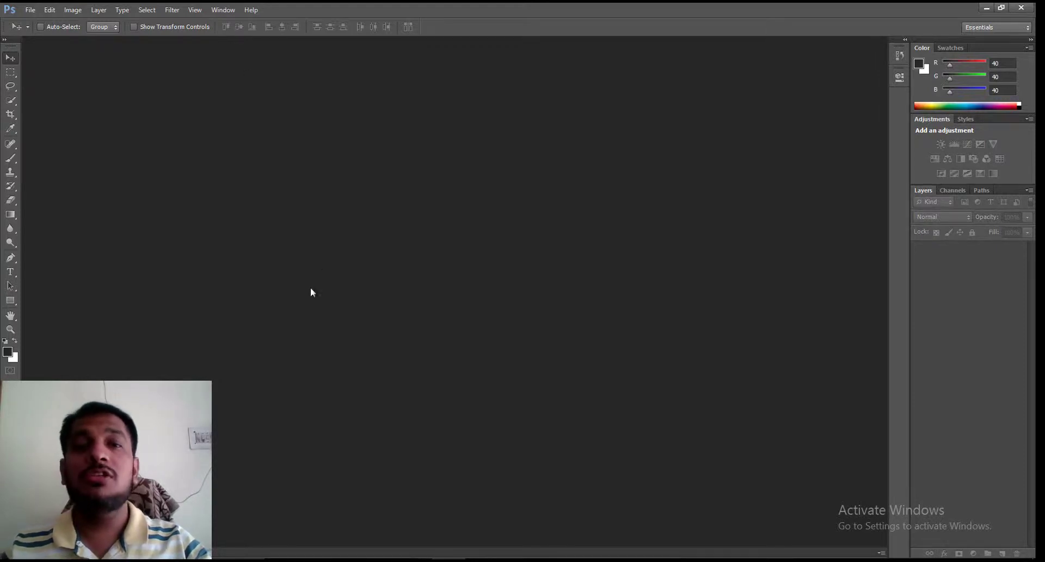
{"action": "left_click", "coordinate": [355, 553]}
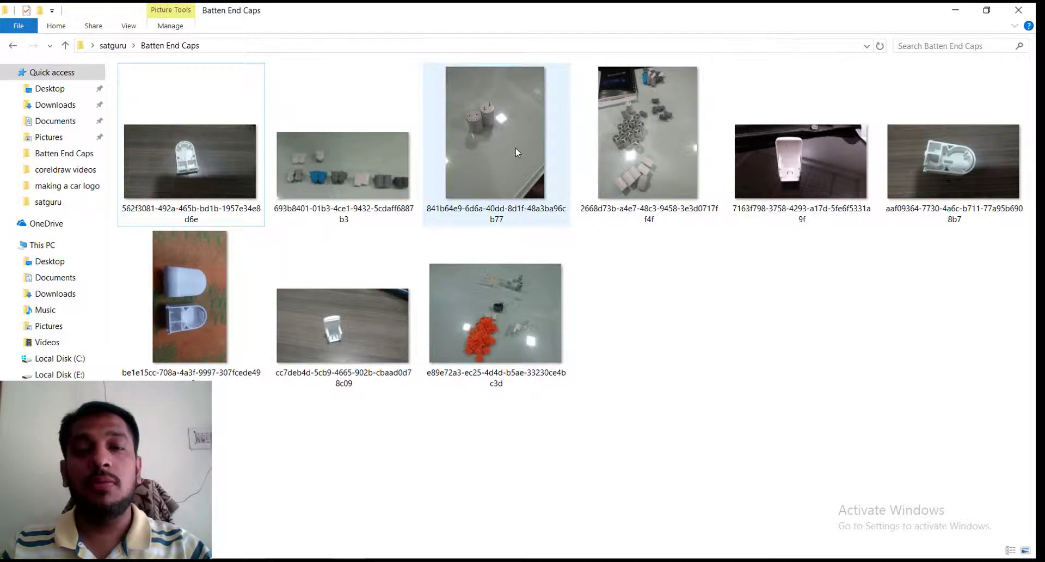
Drag the unedited third end-cap photo into Photoshop, triggering the missing JPEG marker error
{"action": "mouse_move", "coordinate": [516, 153]}
{"action": "left_mouse_down"}
{"action": "mouse_move", "coordinate": [449, 556]}
{"action": "mouse_move", "coordinate": [537, 294]}
{"action": "left_mouse_up"}
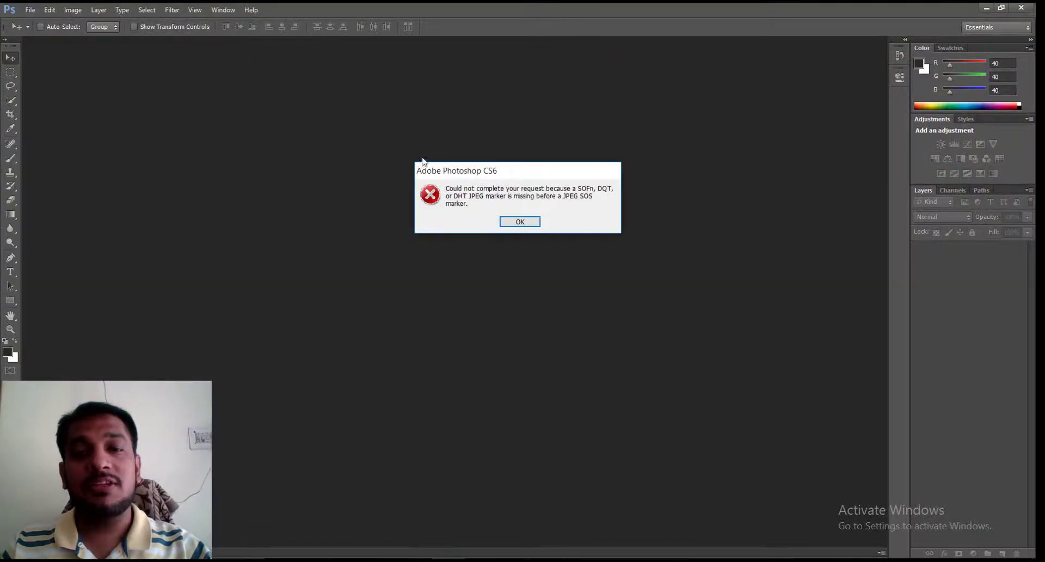